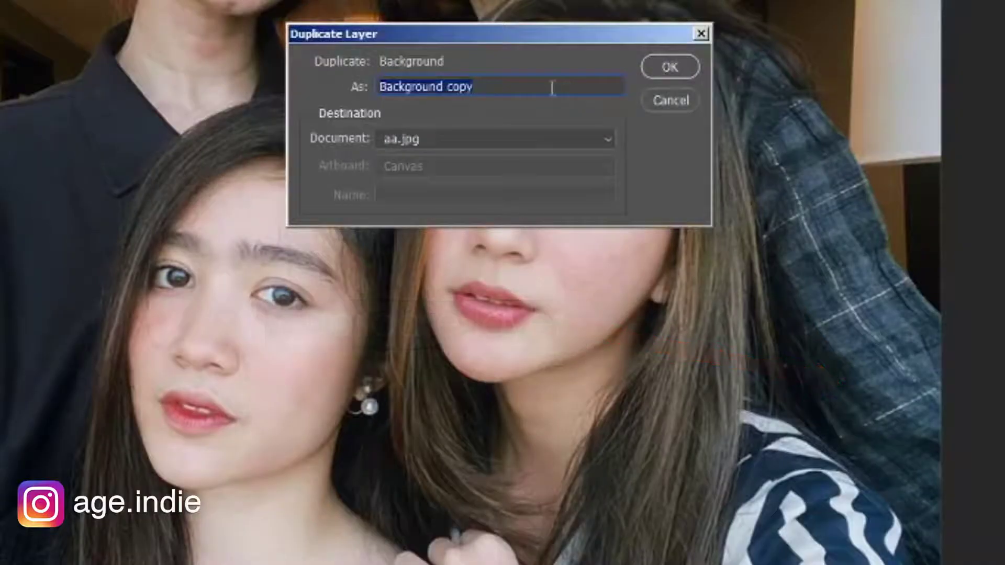
# Name the duplicated layer EDIT and hide the original Background layer.
pyautogui.write('EDIT')
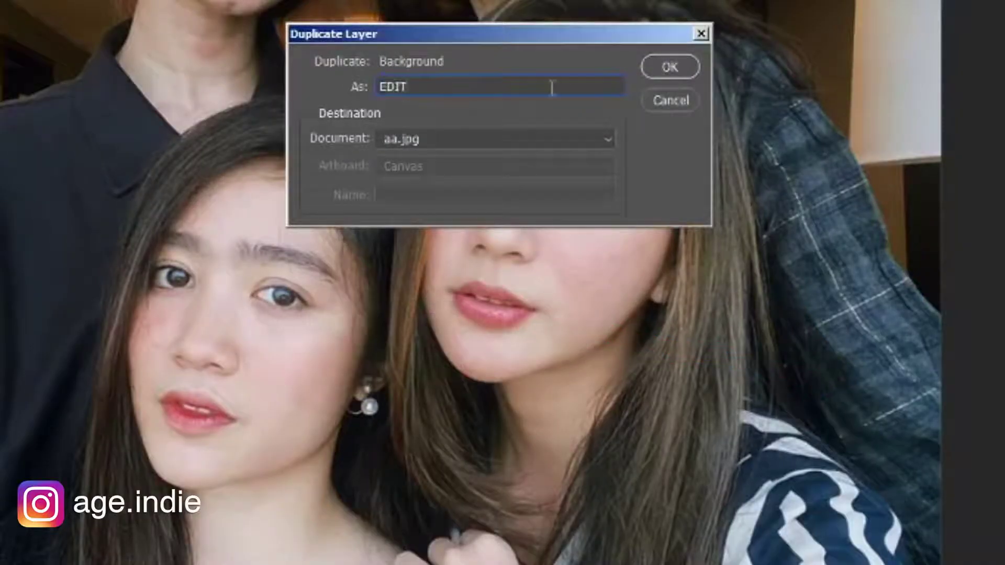
pyautogui.press('Return')
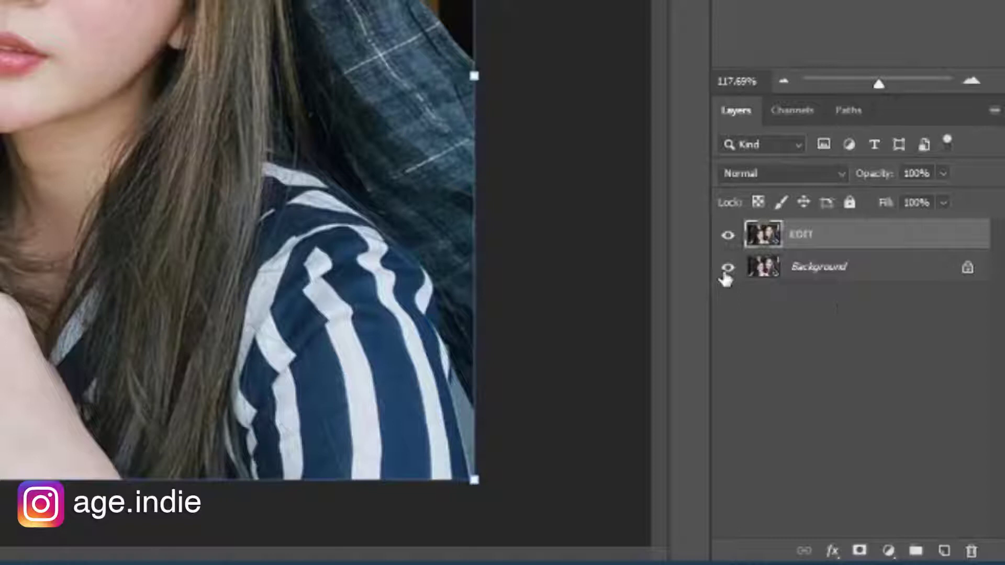
pyautogui.click(727, 269)
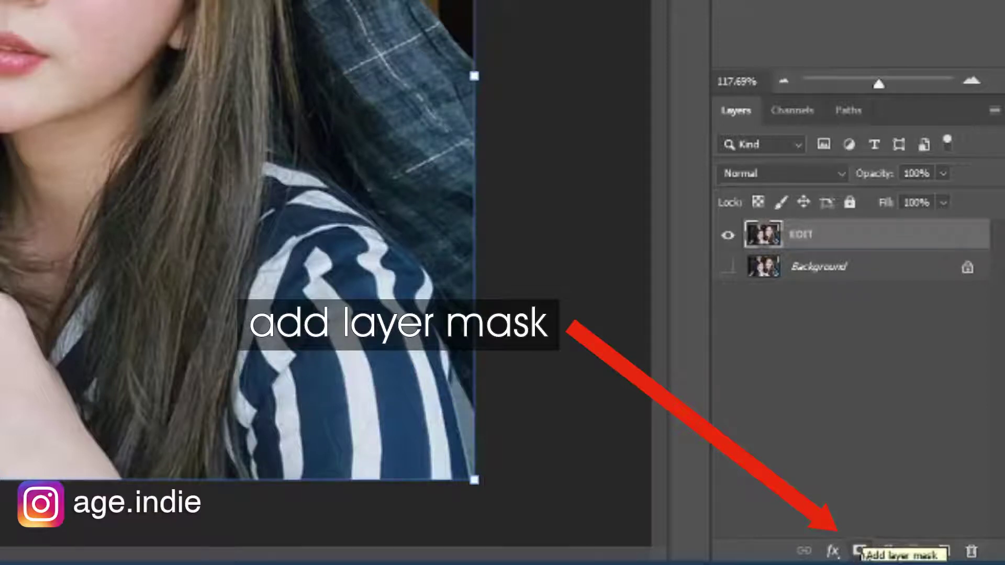
# Add a layer mask to the EDIT layer and paint it black with the Brush along the striped shoulder's outer edge.
pyautogui.click(859, 550)
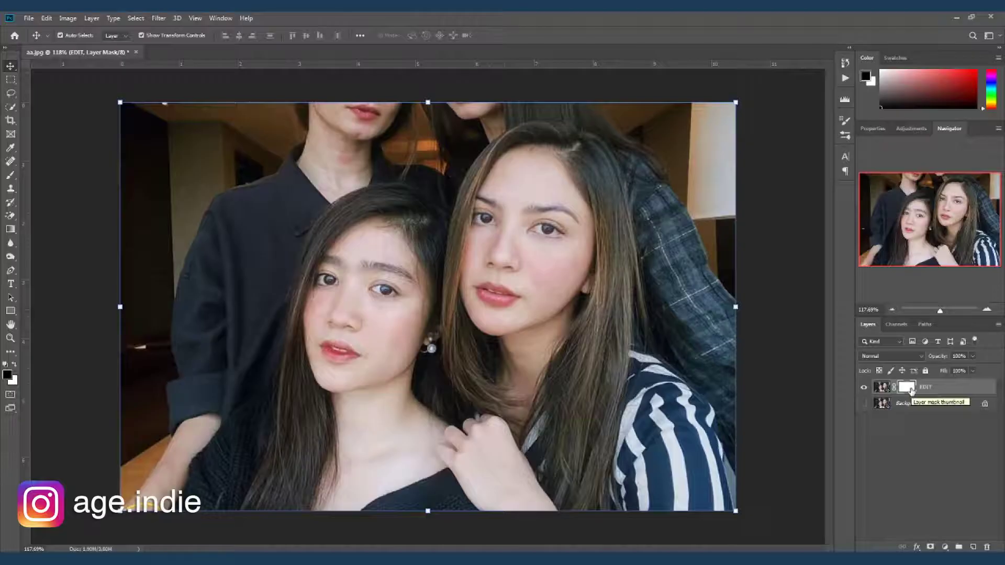
pyautogui.click(11, 175)
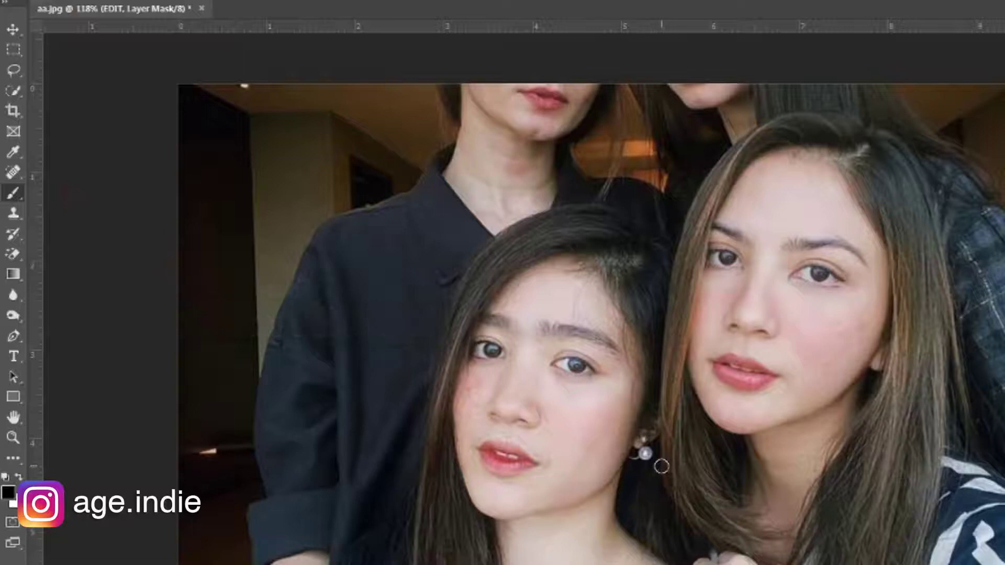
pyautogui.moveTo(752, 408); pyautogui.dragTo(783, 435)
pyautogui.moveTo(961, 461); pyautogui.dragTo(716, 334)
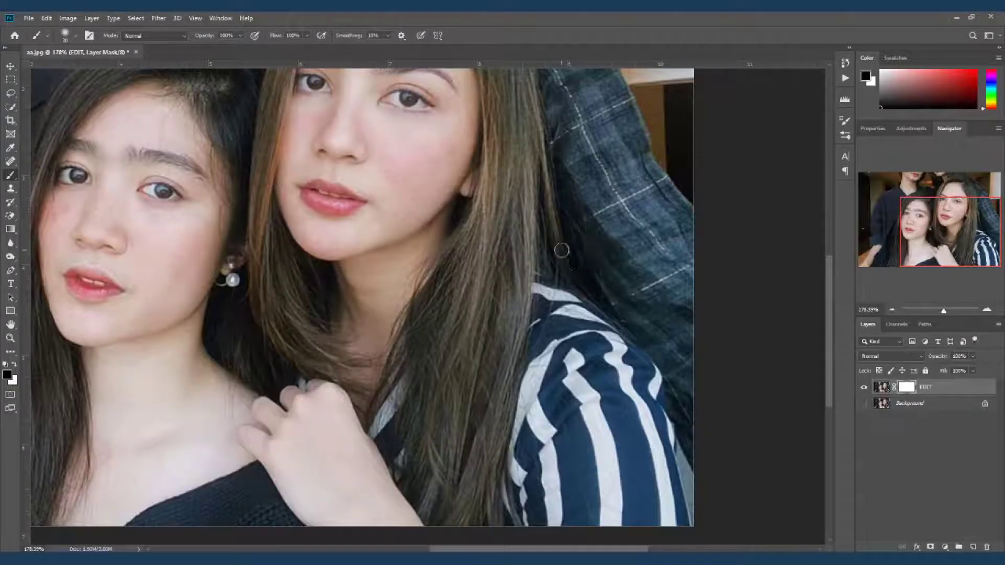
pyautogui.moveTo(562, 251)
pyautogui.mouseDown()
pyautogui.moveTo(656, 362)
pyautogui.moveTo(702, 452)
pyautogui.moveTo(707, 435)
pyautogui.moveTo(683, 375)
pyautogui.moveTo(596, 269)
pyautogui.moveTo(662, 331)
pyautogui.moveTo(632, 313)
pyautogui.mouseUp()
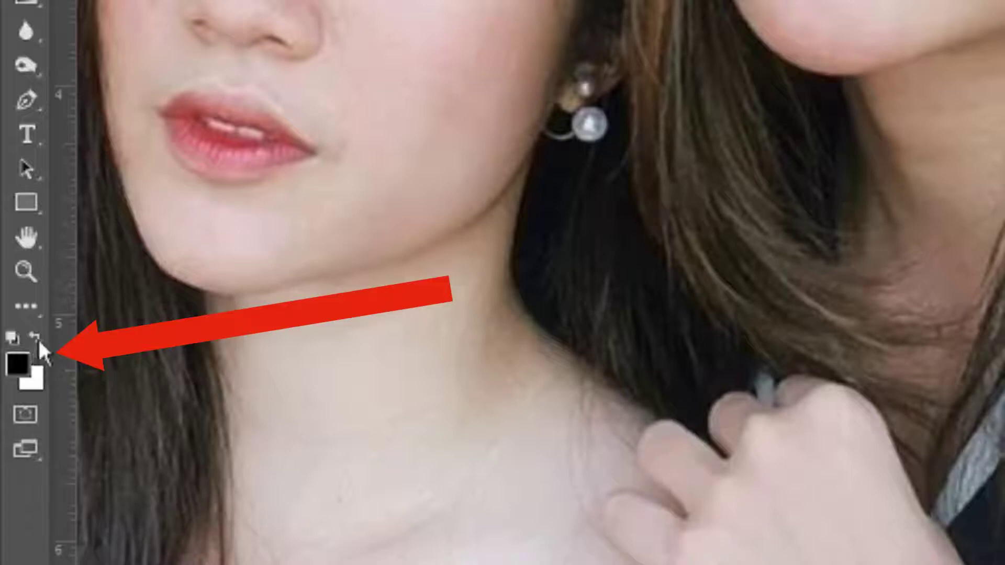
# Restore the hidden strip beside the striped shoulder by painting the mask white with a larger brush.
pyautogui.click(35, 335)
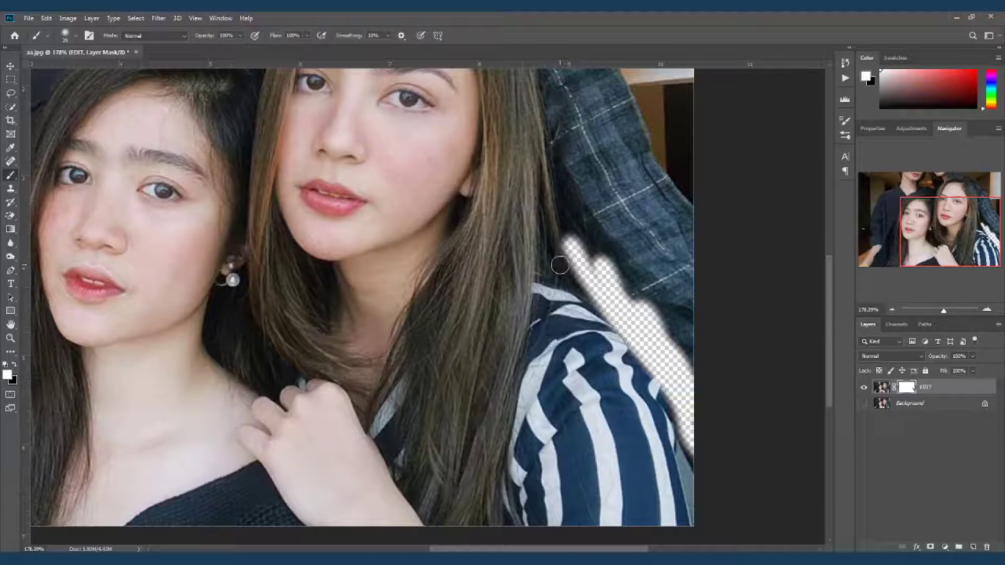
pyautogui.press(']')
pyautogui.press(']')
pyautogui.press(']')
pyautogui.moveTo(565, 224)
pyautogui.mouseDown()
pyautogui.moveTo(622, 349)
pyautogui.moveTo(562, 207)
pyautogui.moveTo(619, 346)
pyautogui.moveTo(628, 324)
pyautogui.moveTo(612, 226)
pyautogui.moveTo(628, 373)
pyautogui.moveTo(646, 276)
pyautogui.moveTo(659, 394)
pyautogui.moveTo(668, 274)
pyautogui.moveTo(657, 381)
pyautogui.moveTo(670, 340)
pyautogui.moveTo(688, 435)
pyautogui.moveTo(684, 359)
pyautogui.mouseUp()
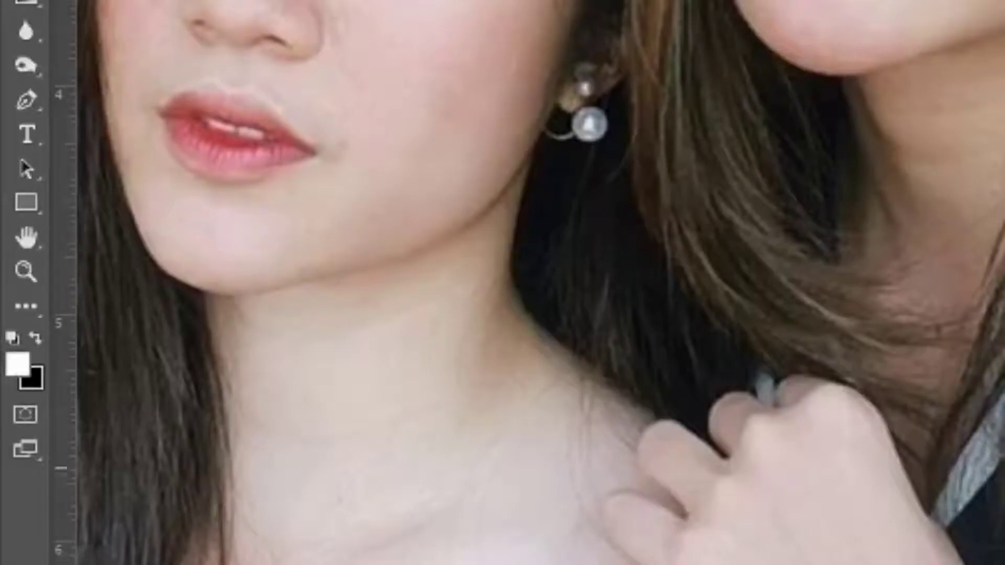
# Paint the mask black along the striped shoulder's edge again, and bring the area back with white.
pyautogui.press('x')
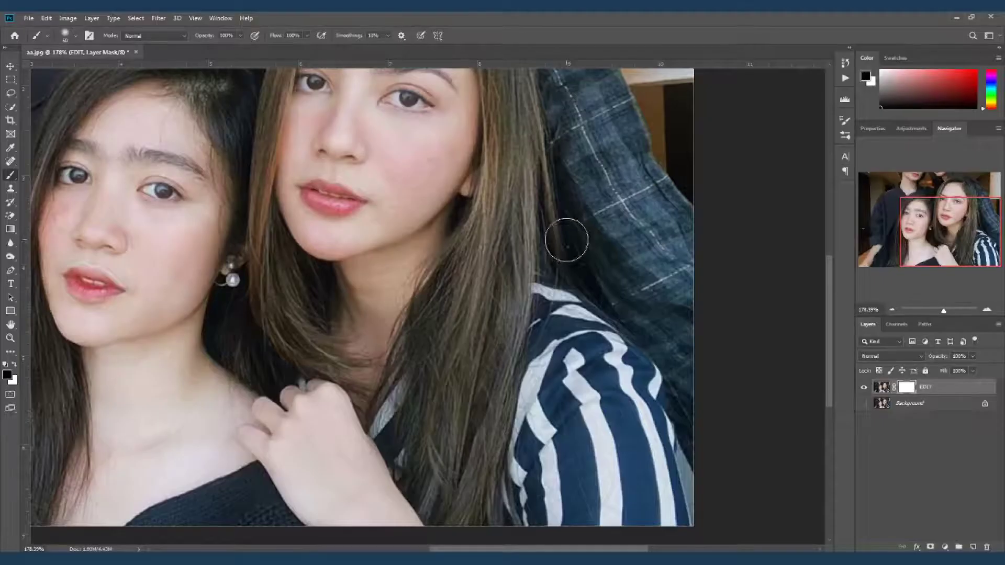
pyautogui.moveTo(567, 233)
pyautogui.mouseDown()
pyautogui.moveTo(590, 285)
pyautogui.moveTo(651, 350)
pyautogui.moveTo(691, 422)
pyautogui.mouseUp()
pyautogui.press('x')
pyautogui.moveTo(570, 233)
pyautogui.mouseDown()
pyautogui.moveTo(682, 366)
pyautogui.moveTo(673, 419)
pyautogui.moveTo(591, 319)
pyautogui.moveTo(613, 398)
pyautogui.mouseUp()
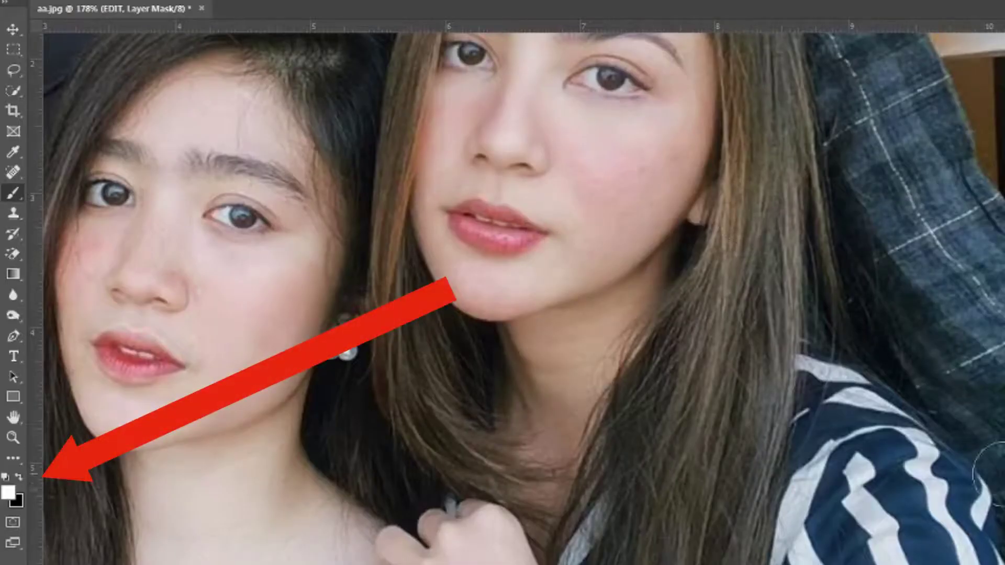
# Paint the mask black around the outlines of the two women in front to hide the surrounding background.
pyautogui.press('x')
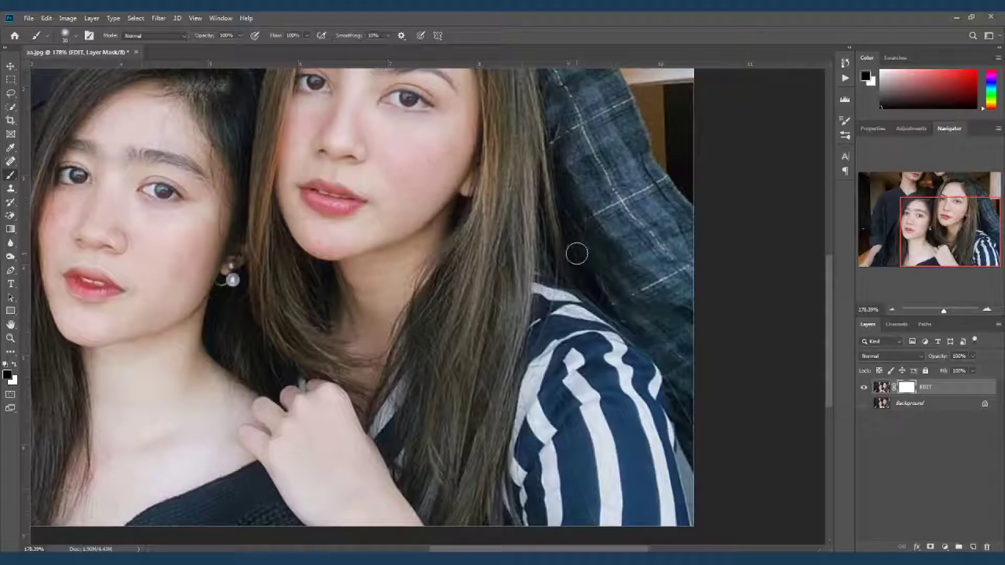
pyautogui.moveTo(556, 242)
pyautogui.mouseDown()
pyautogui.moveTo(630, 321)
pyautogui.moveTo(692, 435)
pyautogui.moveTo(597, 246)
pyautogui.mouseUp()
pyautogui.moveTo(576, 210); pyautogui.dragTo(596, 306)
pyautogui.moveTo(561, 140); pyautogui.dragTo(623, 361)
pyautogui.moveTo(592, 186); pyautogui.dragTo(669, 288)
pyautogui.moveTo(565, 134)
pyautogui.mouseDown()
pyautogui.moveTo(631, 225)
pyautogui.moveTo(694, 425)
pyautogui.mouseUp()
pyautogui.moveTo(571, 210); pyautogui.dragTo(721, 260)
pyautogui.moveTo(715, 185)
pyautogui.mouseDown()
pyautogui.moveTo(642, 175)
pyautogui.moveTo(509, 286)
pyautogui.moveTo(513, 305)
pyautogui.moveTo(366, 283)
pyautogui.moveTo(260, 437)
pyautogui.moveTo(344, 254)
pyautogui.moveTo(231, 464)
pyautogui.moveTo(308, 332)
pyautogui.mouseUp()
pyautogui.moveTo(308, 332); pyautogui.dragTo(231, 457)
pyautogui.moveTo(472, 73); pyautogui.dragTo(360, 306)
pyautogui.moveTo(356, 284)
pyautogui.mouseDown()
pyautogui.moveTo(326, 251)
pyautogui.moveTo(361, 222)
pyautogui.moveTo(525, 167)
pyautogui.moveTo(457, 192)
pyautogui.moveTo(460, 254)
pyautogui.moveTo(446, 219)
pyautogui.moveTo(547, 181)
pyautogui.mouseUp()
# Hide the remaining background on the mask with a larger brush, leaving only the two women in front visible.
pyautogui.press('x')
pyautogui.scroll(-5, 602, 197)
pyautogui.press(']')
pyautogui.press(']')
pyautogui.press(']')
pyautogui.press(']')
pyautogui.press(']')
pyautogui.press(']')
pyautogui.moveTo(641, 314)
pyautogui.mouseDown()
pyautogui.moveTo(676, 363)
pyautogui.moveTo(658, 171)
pyautogui.moveTo(621, 130)
pyautogui.moveTo(610, 179)
pyautogui.moveTo(576, 142)
pyautogui.moveTo(446, 156)
pyautogui.moveTo(462, 159)
pyautogui.moveTo(381, 177)
pyautogui.moveTo(380, 148)
pyautogui.moveTo(395, 150)
pyautogui.moveTo(318, 221)
pyautogui.moveTo(275, 329)
pyautogui.moveTo(291, 303)
pyautogui.moveTo(288, 357)
pyautogui.moveTo(254, 384)
pyautogui.moveTo(194, 474)
pyautogui.moveTo(186, 444)
pyautogui.moveTo(255, 367)
pyautogui.moveTo(288, 231)
pyautogui.moveTo(345, 123)
pyautogui.moveTo(183, 462)
pyautogui.moveTo(259, 246)
pyautogui.moveTo(201, 238)
pyautogui.moveTo(223, 194)
pyautogui.moveTo(220, 160)
pyautogui.mouseUp()
pyautogui.press('[')
pyautogui.press('[')
pyautogui.press('[')
pyautogui.press('[')
pyautogui.press('[')
pyautogui.press(']')
pyautogui.press(']')
pyautogui.press(']')
pyautogui.press(']')
pyautogui.press(']')
pyautogui.press(']')
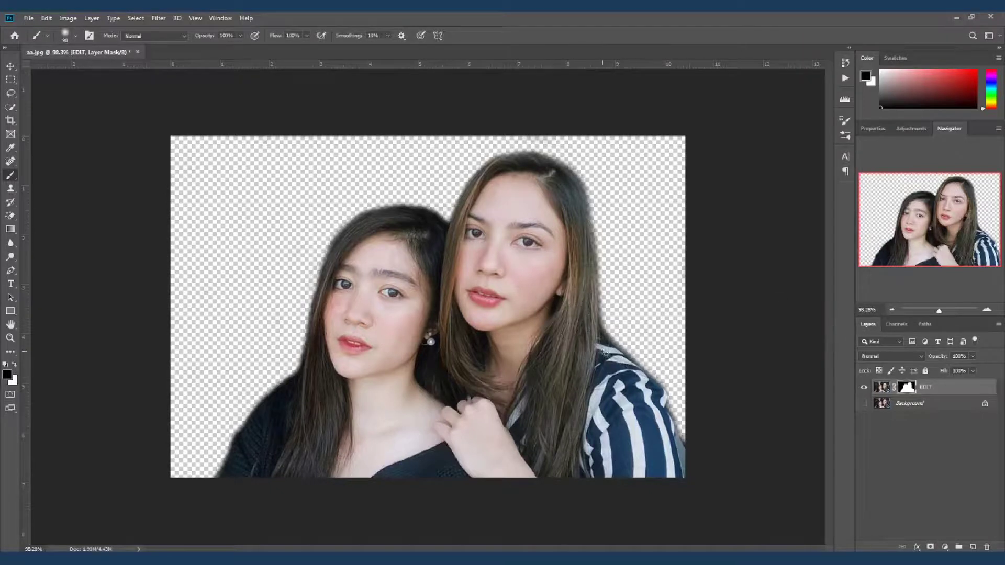
# Try painting black and white strokes directly on the EDIT layer's image over both faces, and undo them.
pyautogui.scroll(1, 600, 349)
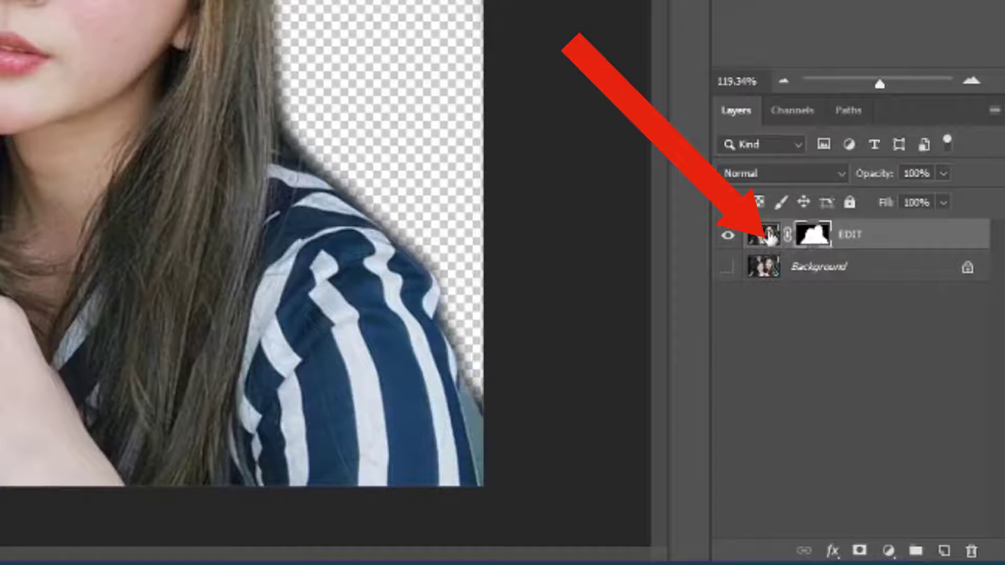
pyautogui.click(769, 236)
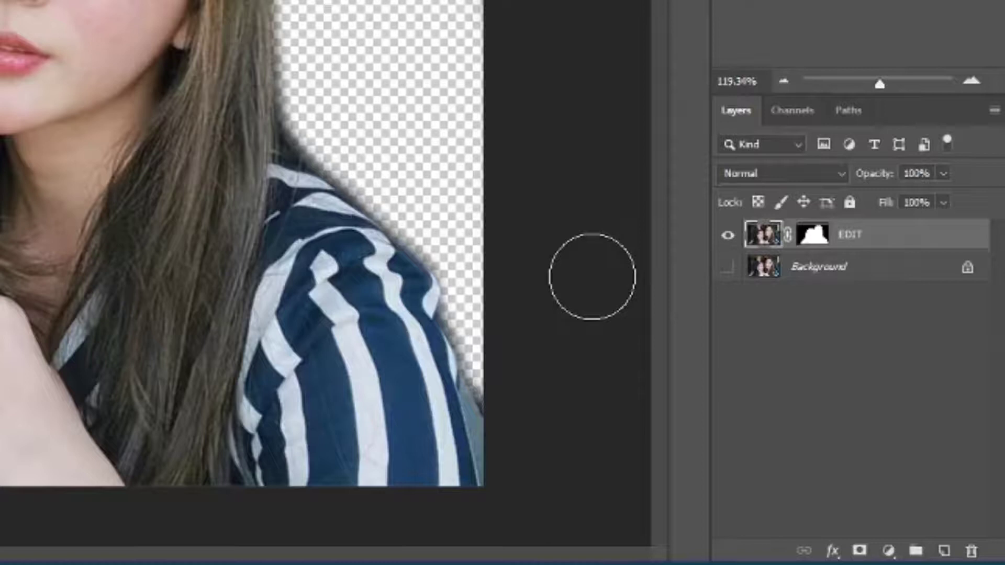
pyautogui.press('[')
pyautogui.press('[')
pyautogui.press('[')
pyautogui.press('[')
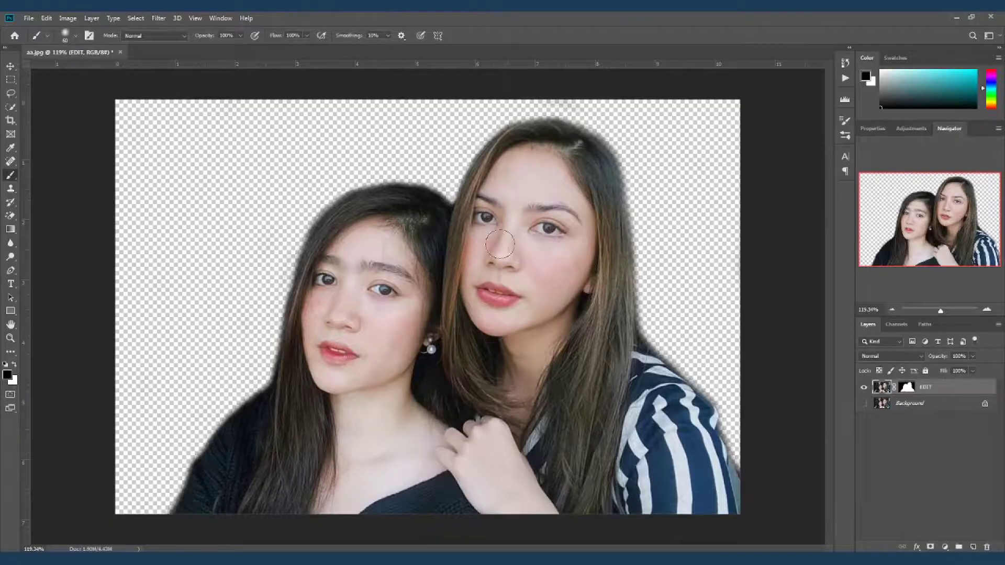
pyautogui.moveTo(537, 257)
pyautogui.mouseDown()
pyautogui.moveTo(560, 242)
pyautogui.moveTo(518, 318)
pyautogui.moveTo(479, 319)
pyautogui.moveTo(345, 281)
pyautogui.moveTo(345, 363)
pyautogui.moveTo(400, 380)
pyautogui.moveTo(406, 399)
pyautogui.moveTo(453, 389)
pyautogui.moveTo(471, 286)
pyautogui.moveTo(520, 238)
pyautogui.mouseUp()
pyautogui.press('x')
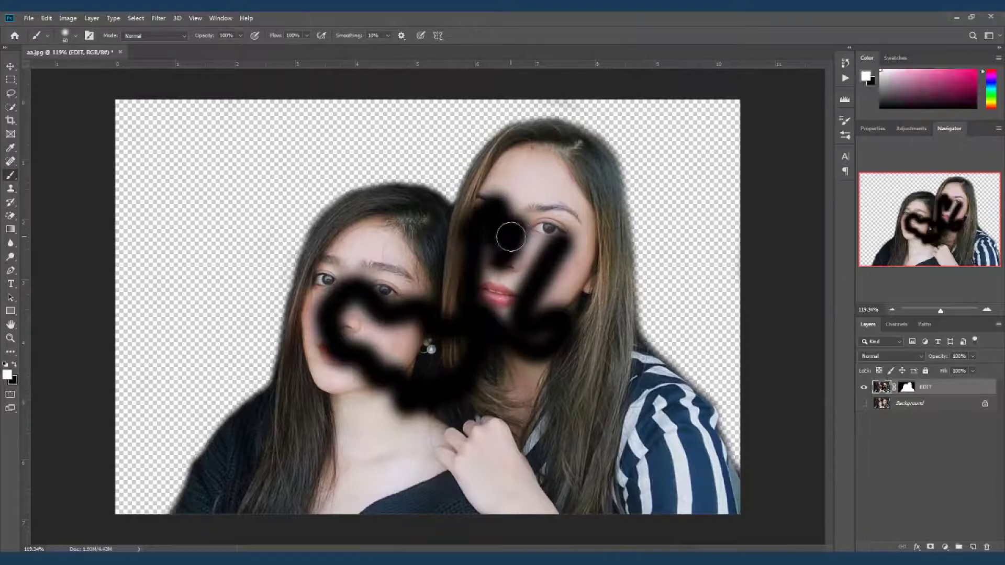
pyautogui.moveTo(550, 188)
pyautogui.mouseDown()
pyautogui.moveTo(513, 231)
pyautogui.moveTo(453, 324)
pyautogui.moveTo(509, 317)
pyautogui.moveTo(480, 324)
pyautogui.moveTo(438, 376)
pyautogui.moveTo(374, 323)
pyautogui.moveTo(436, 334)
pyautogui.moveTo(450, 427)
pyautogui.mouseUp()
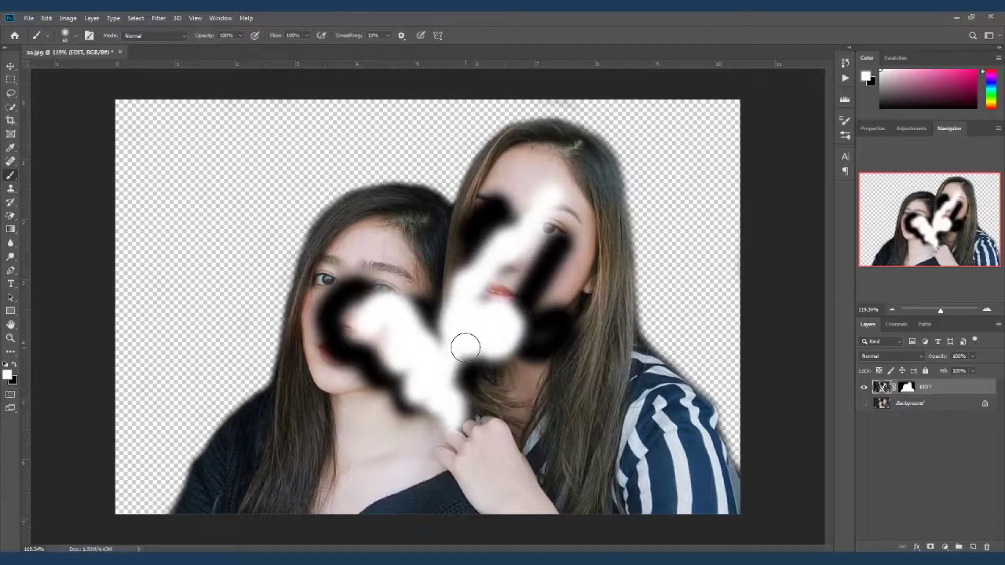
pyautogui.hotkey('ctrl', 'z')
pyautogui.hotkey('ctrl', 'z')
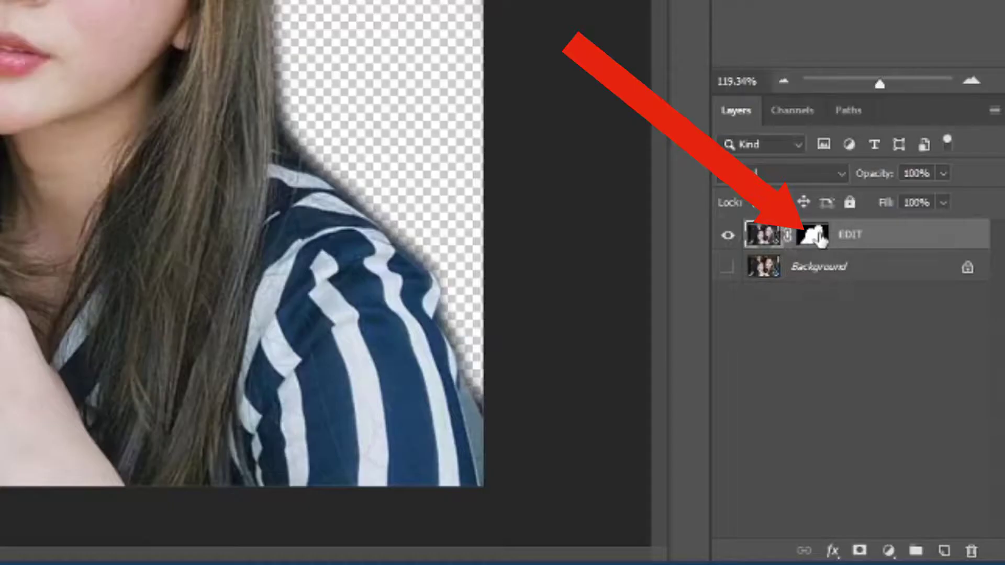
# Target the EDIT layer's mask, paint a black stroke down the taller woman's face, and undo it.
pyautogui.click(812, 235)
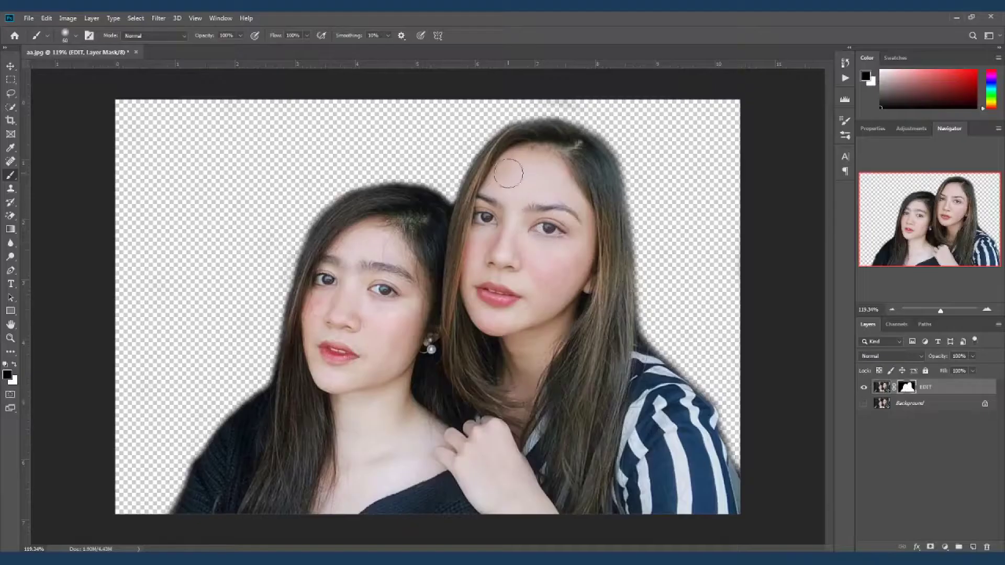
pyautogui.moveTo(492, 137); pyautogui.dragTo(508, 276)
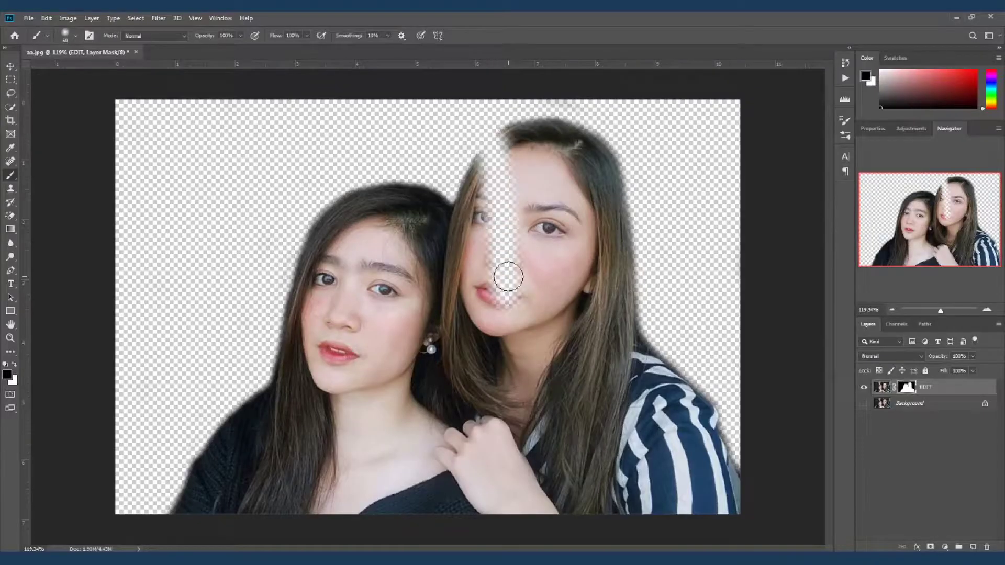
pyautogui.hotkey('ctrl', 'z')
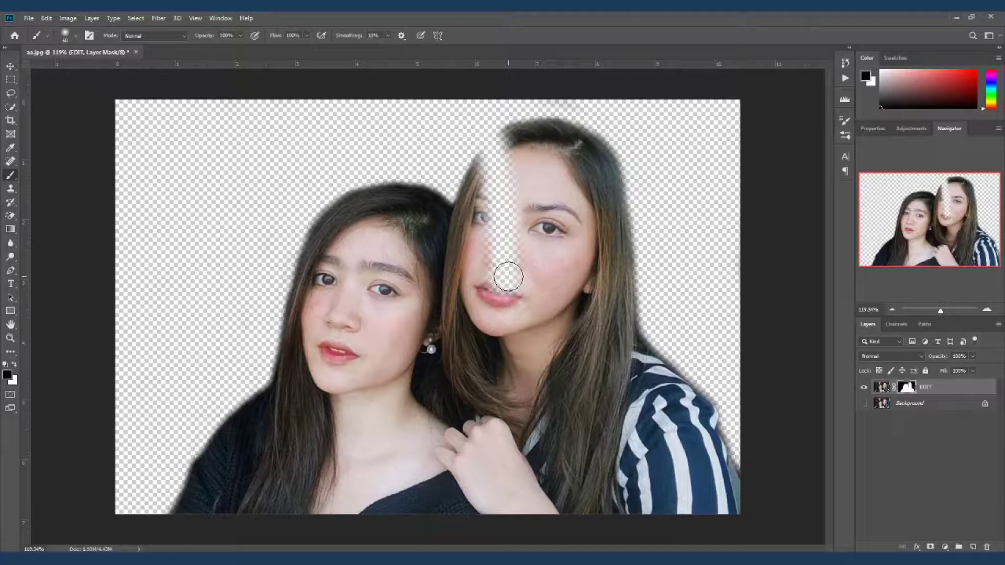
pyautogui.hotkey('ctrl', 'z')
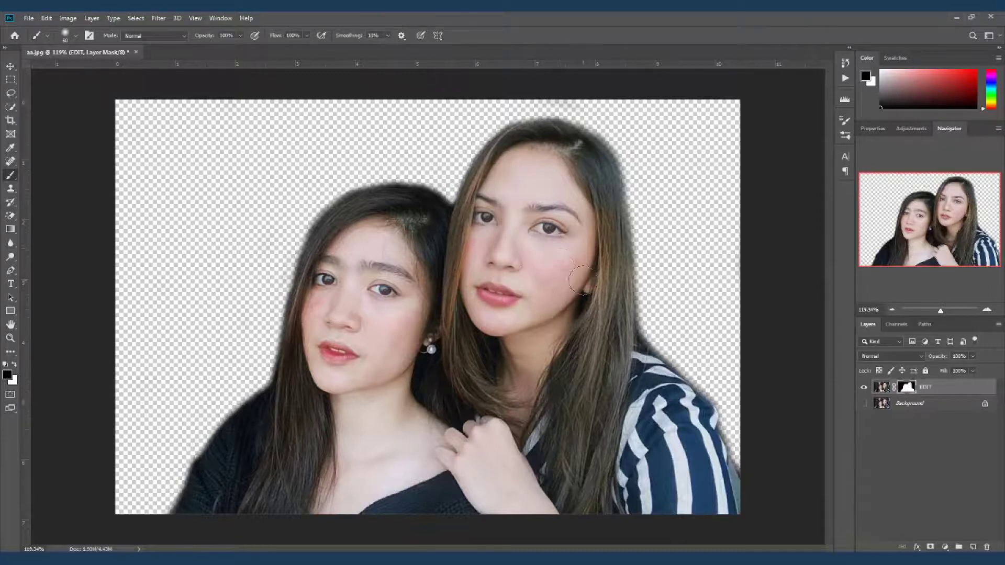
# Paint a white stroke on the mask in the transparent area beside the taller woman, and undo it.
pyautogui.press('x')
pyautogui.moveTo(676, 146); pyautogui.dragTo(707, 289)
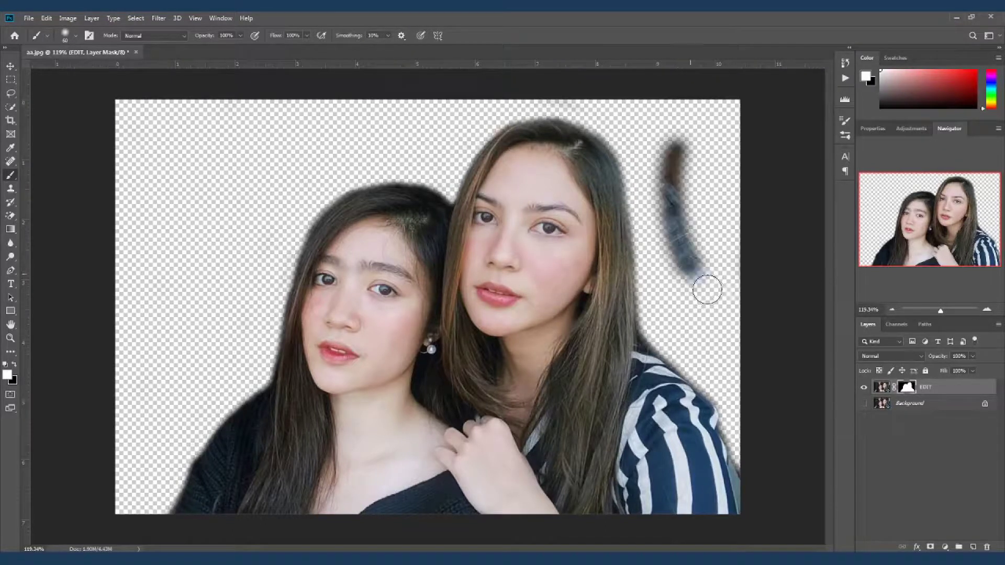
pyautogui.hotkey('ctrl', 'z')
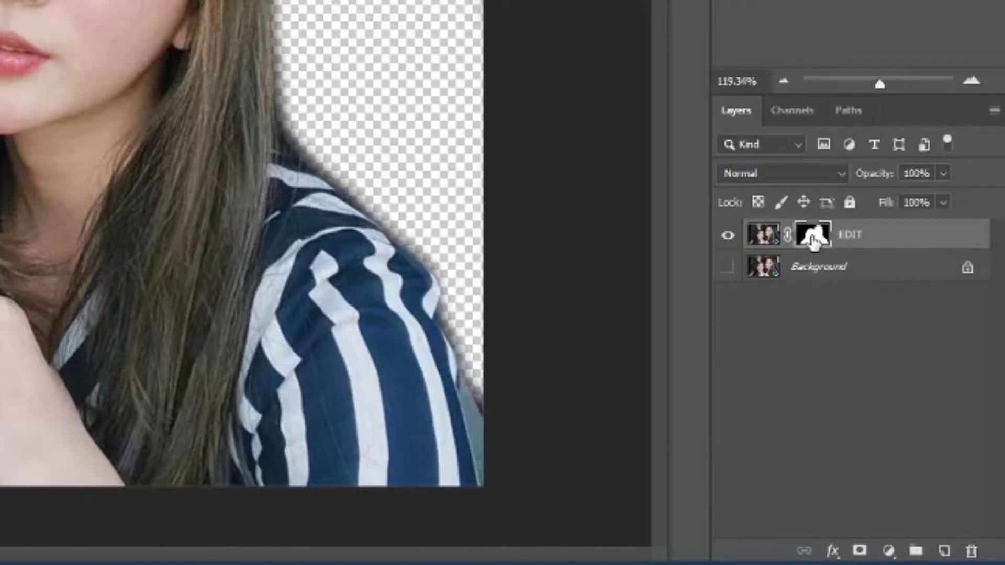
# Apply the layer mask to the EDIT layer, and undo it.
pyautogui.rightClick(813, 241)
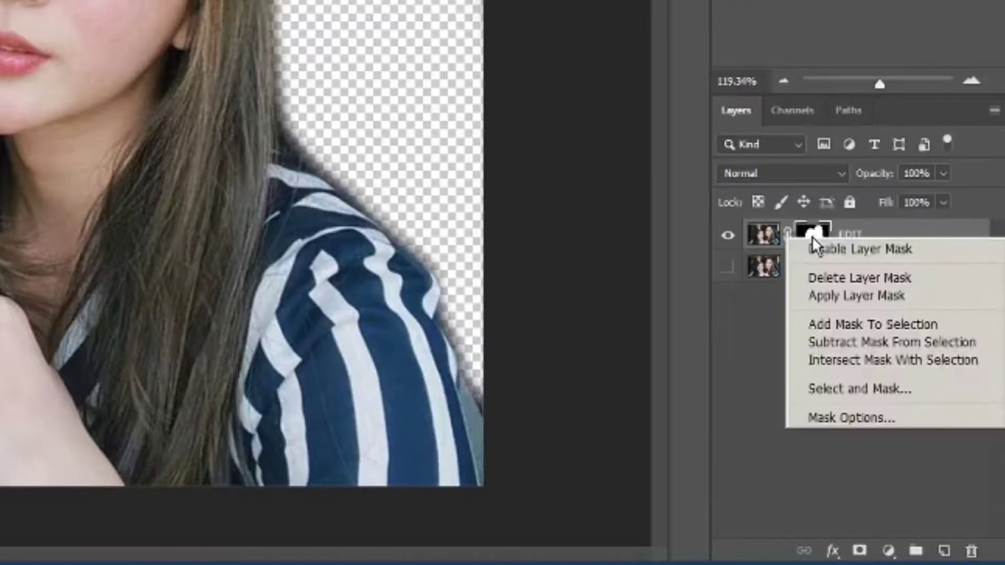
pyautogui.click(887, 302)
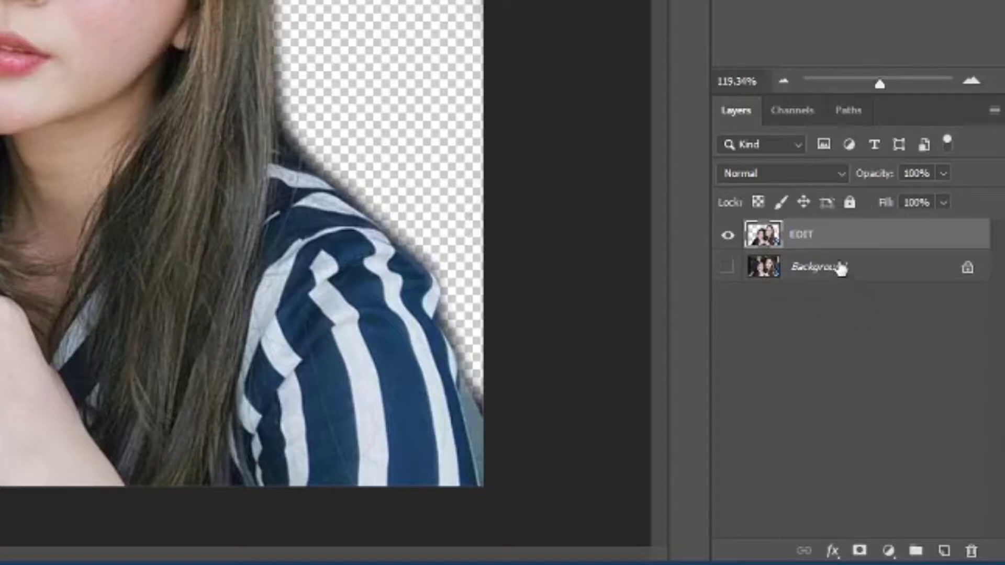
pyautogui.hotkey('ctrl', 'z')
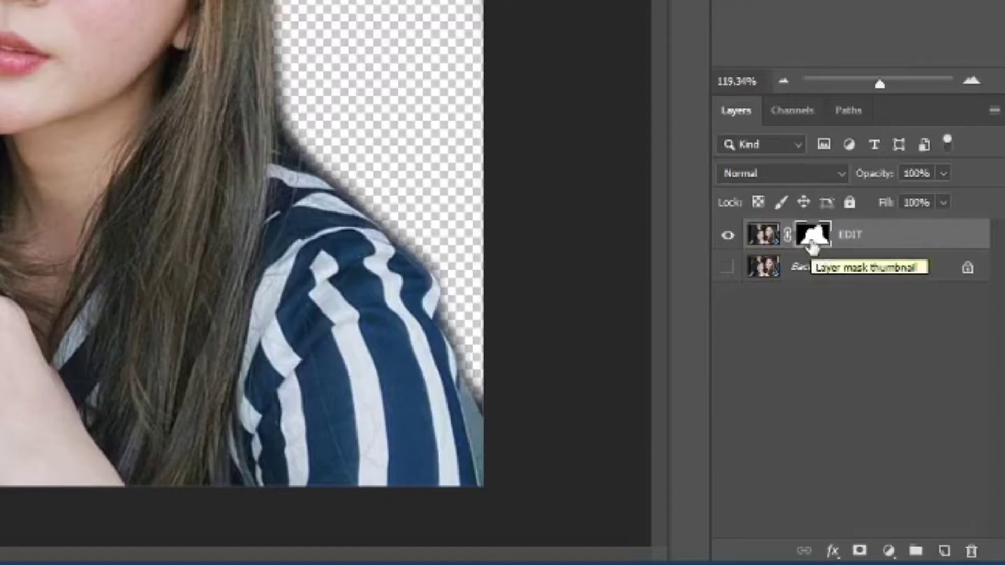
# Delete the EDIT layer's mask, and undo the deletion.
pyautogui.rightClick(817, 237)
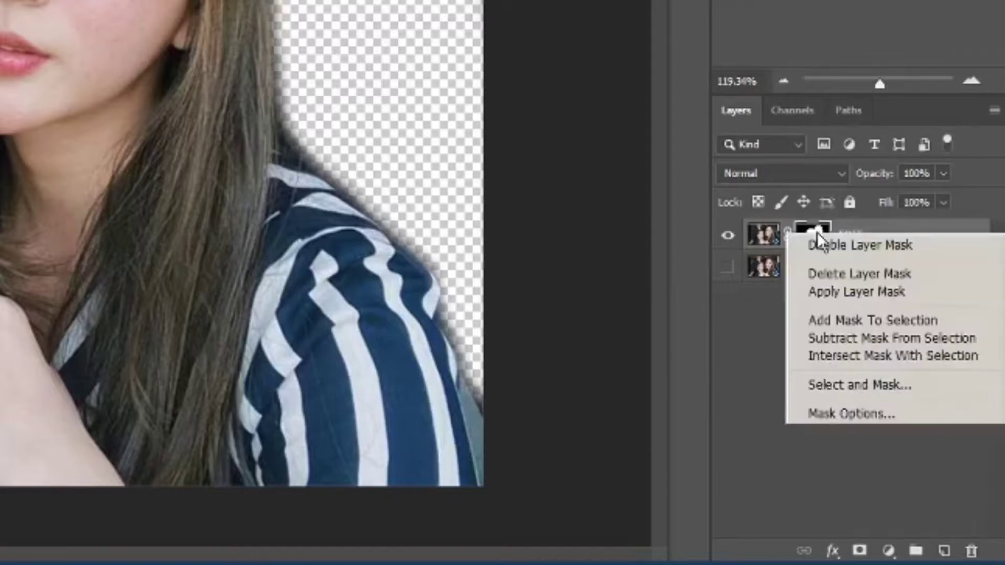
pyautogui.click(907, 282)
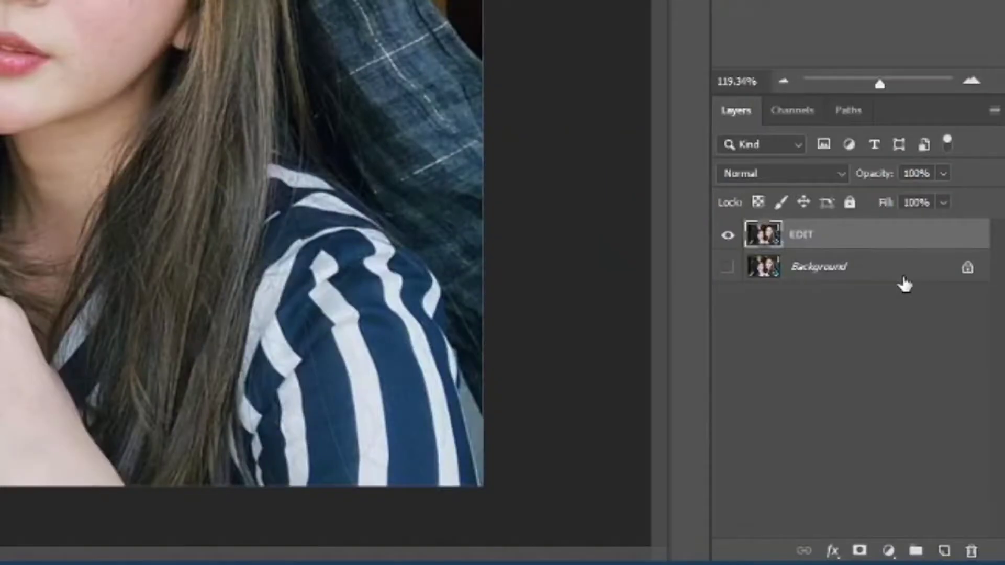
pyautogui.hotkey('ctrl', 'z')
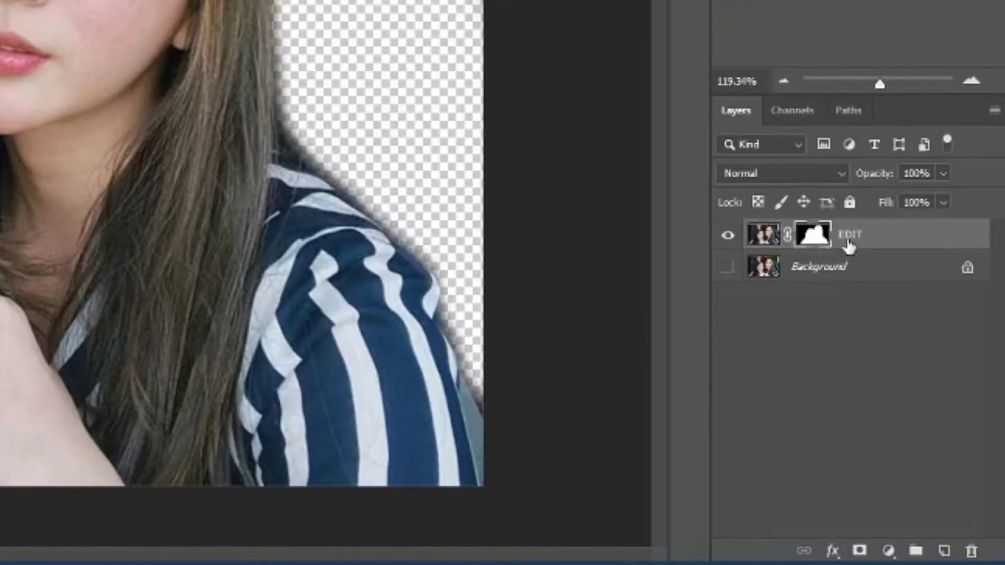
# Disable the EDIT layer's mask and enable it again.
pyautogui.rightClick(816, 238)
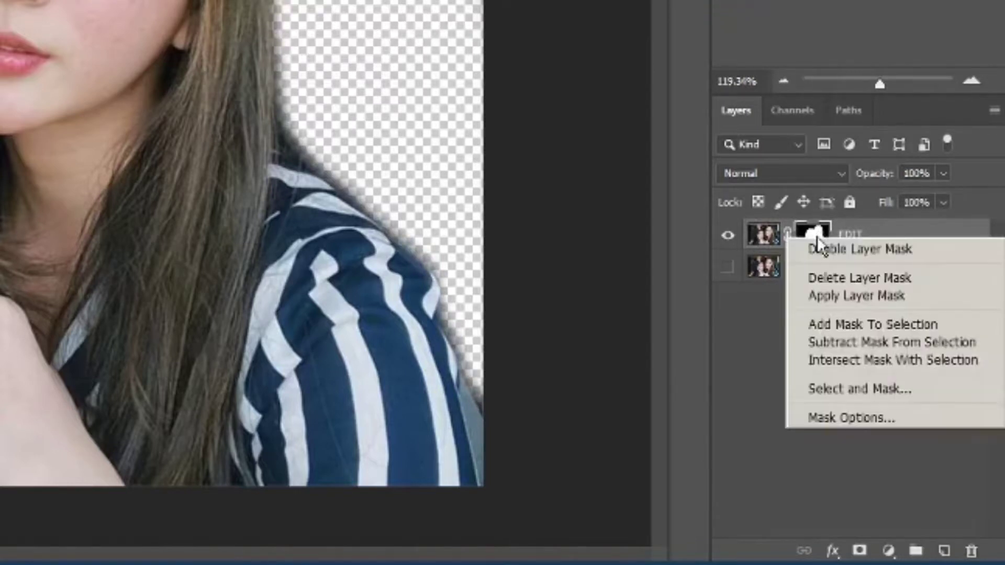
pyautogui.click(897, 249)
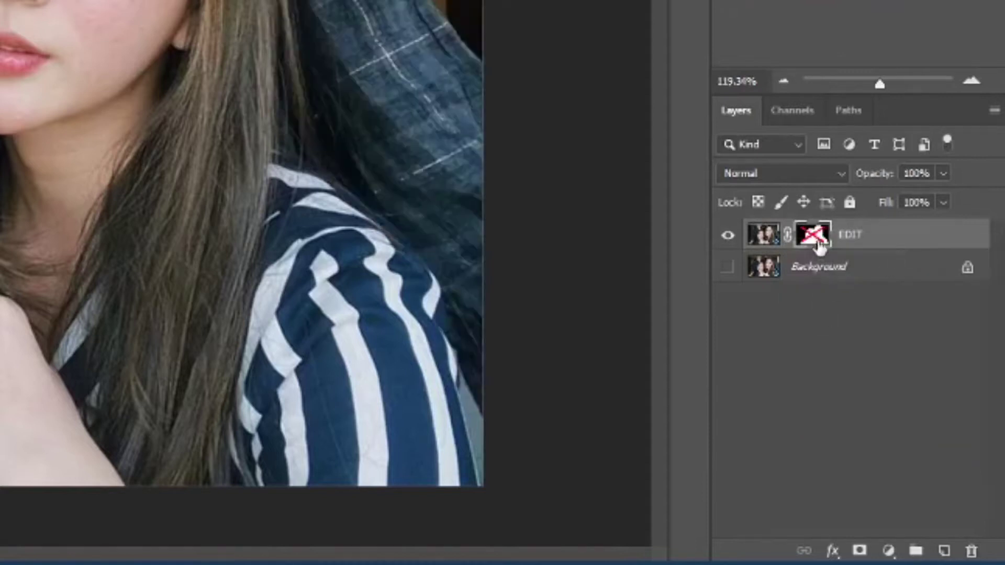
pyautogui.rightClick(820, 242)
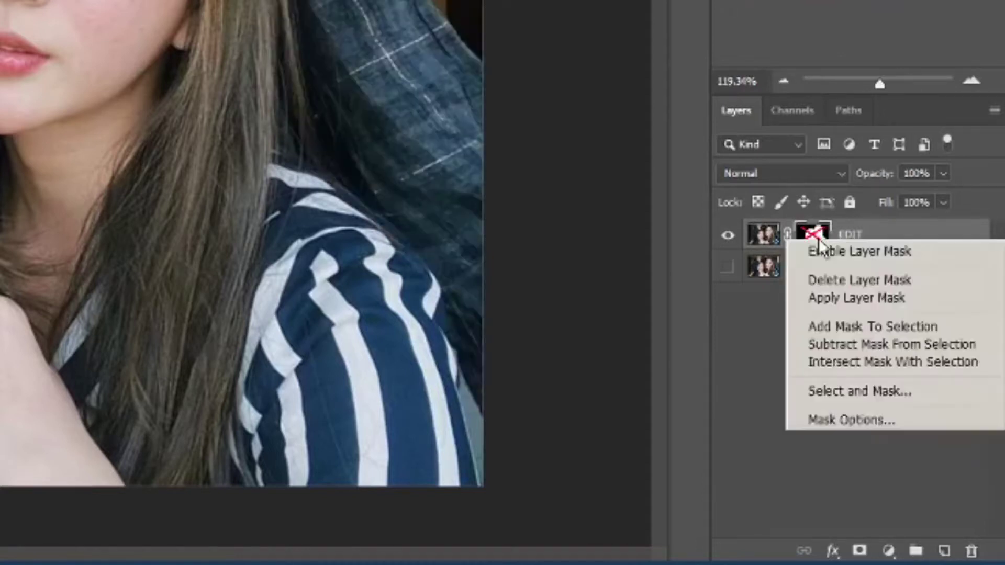
pyautogui.click(896, 253)
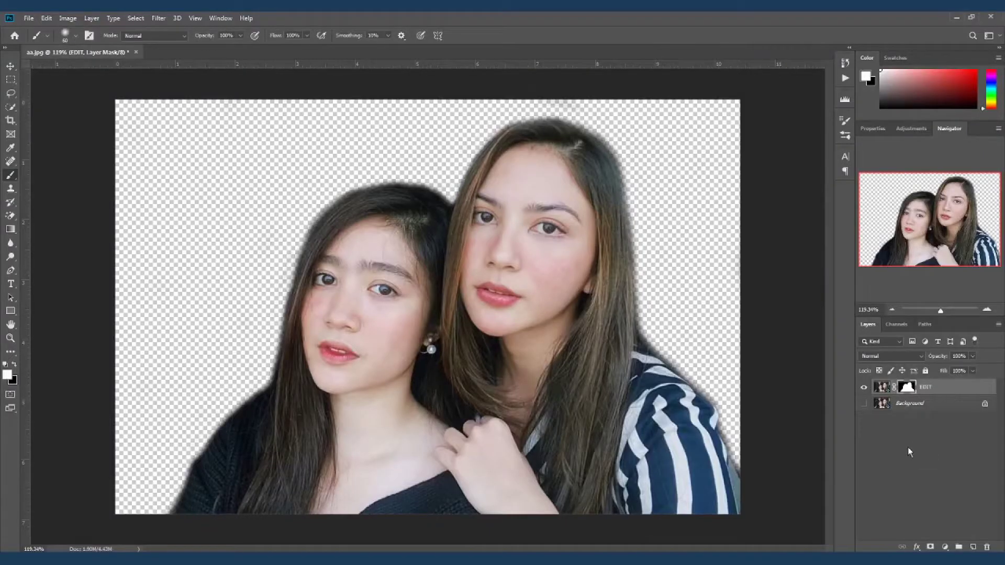